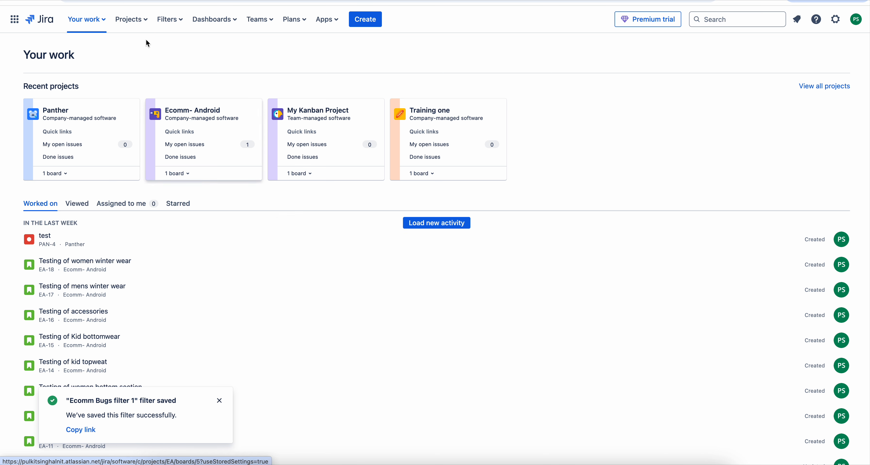
Remove the in QA status condition from the saved filter Ecomm Stories in qa and save the changes to that filter
{"action": "left_click", "coordinate": [170, 19]}
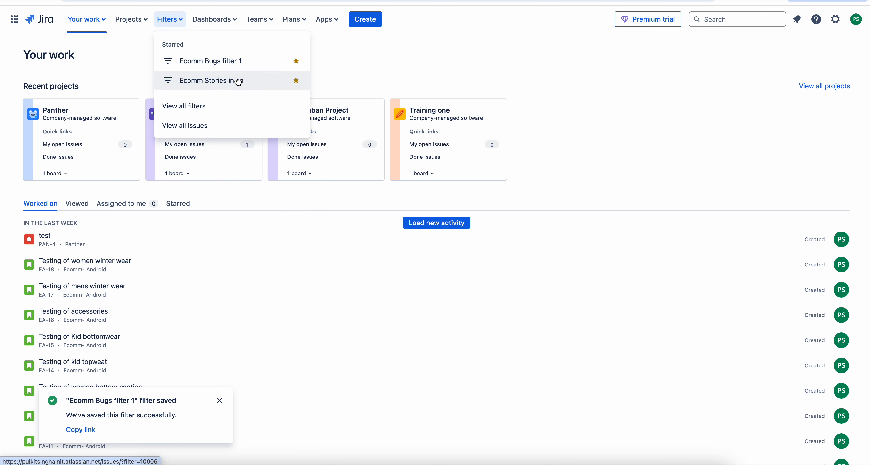
{"action": "left_click", "coordinate": [231, 85]}
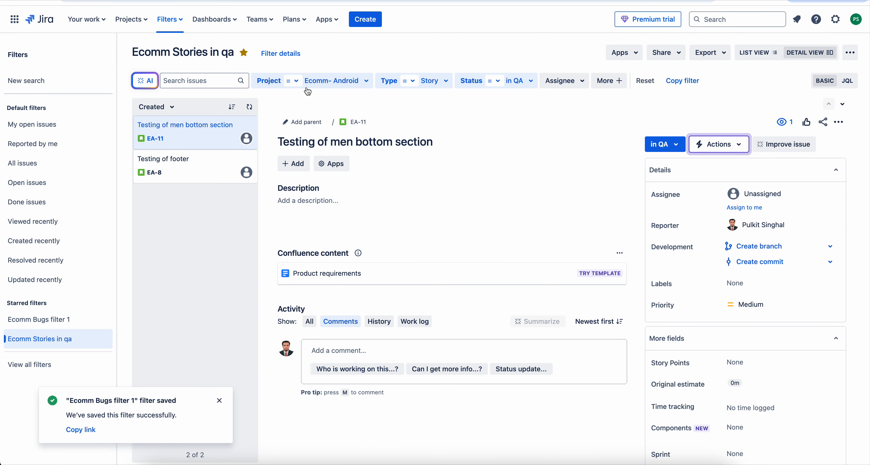
{"action": "left_click", "coordinate": [532, 80]}
{"action": "left_click", "coordinate": [475, 146]}
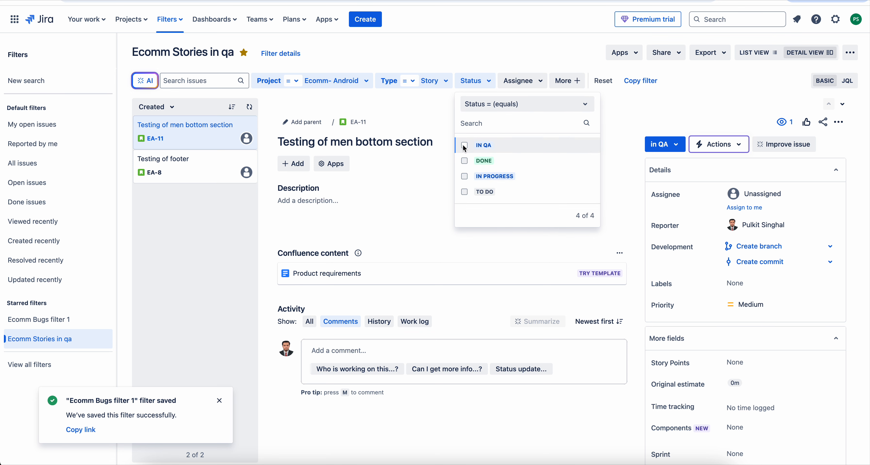
{"action": "left_click", "coordinate": [509, 57]}
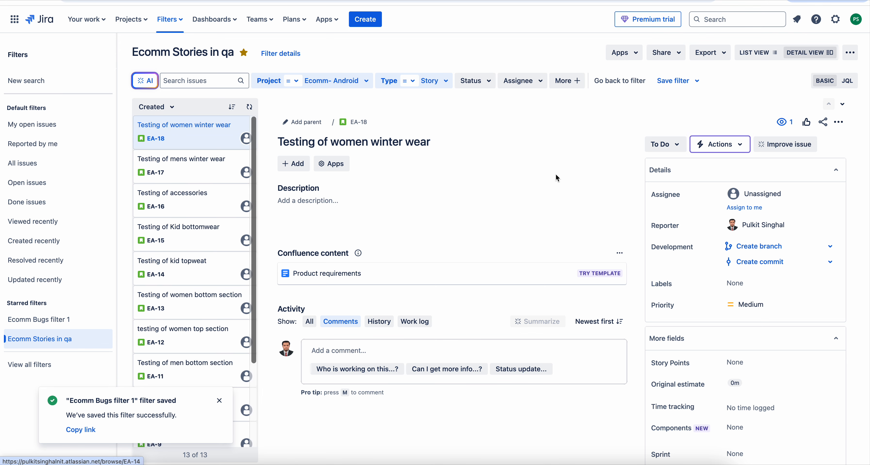
{"action": "left_click", "coordinate": [676, 84]}
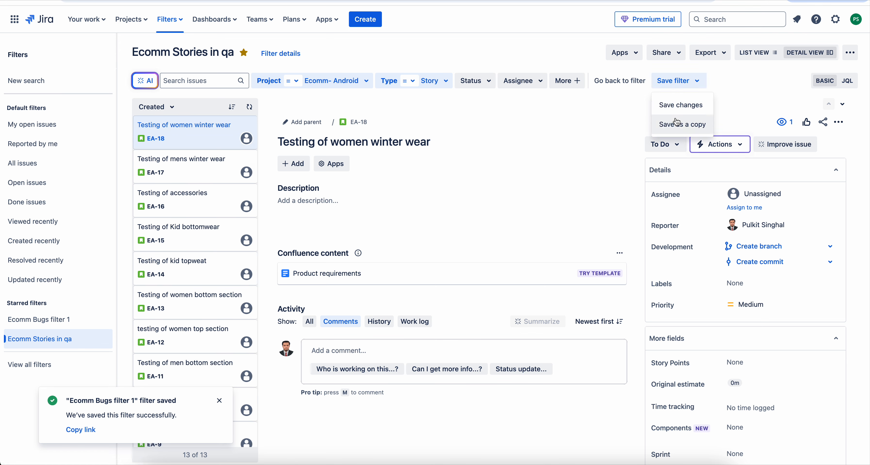
{"action": "left_click", "coordinate": [678, 108]}
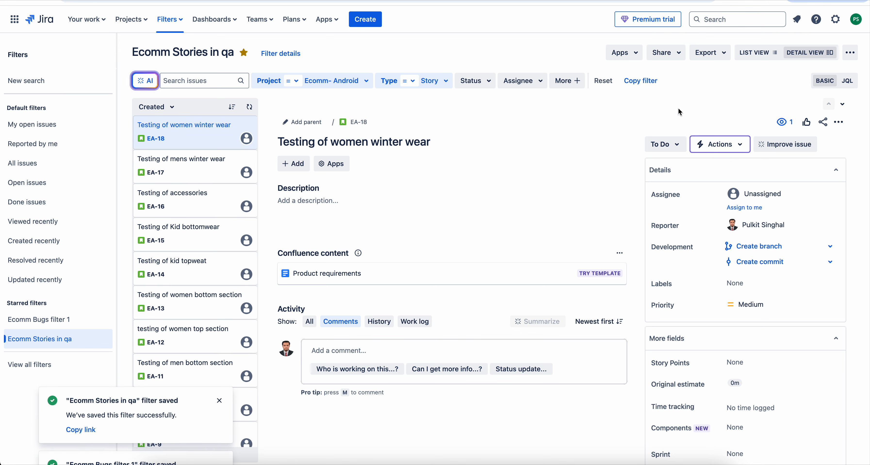
Start creating a new dashboard and name it Ecomm Dashboard
{"action": "left_click", "coordinate": [217, 26]}
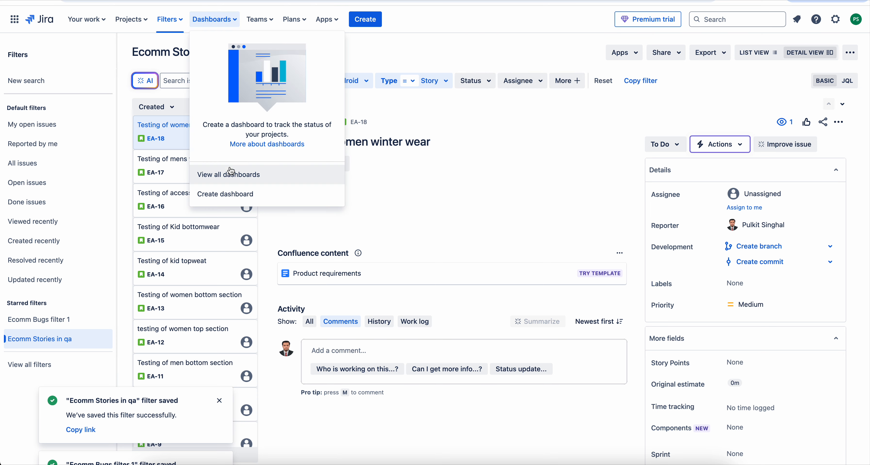
{"action": "left_click", "coordinate": [232, 194]}
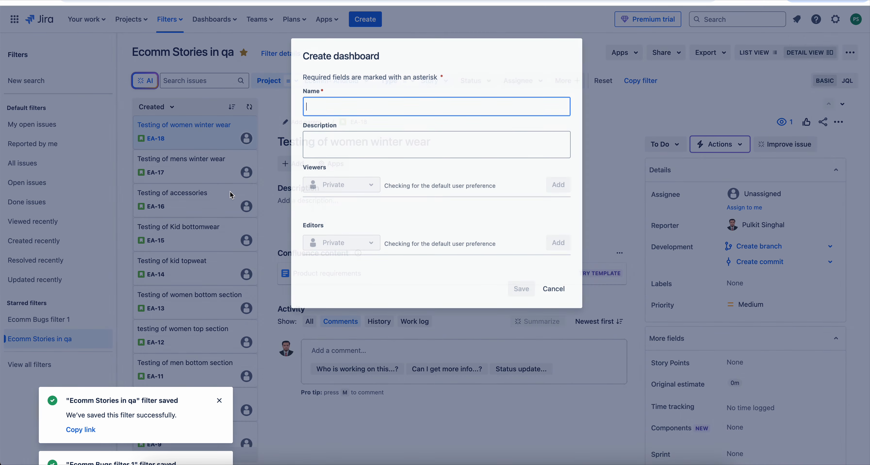
{"action": "left_click", "coordinate": [375, 108]}
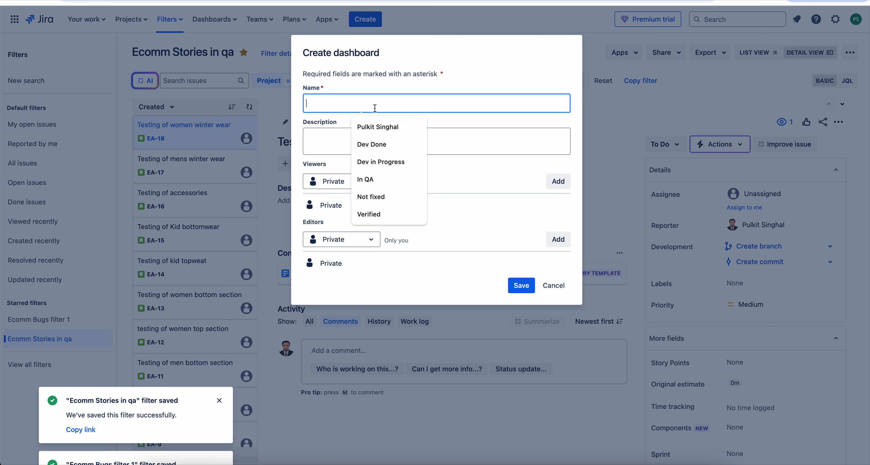
{"action": "type", "text": "Ec"}
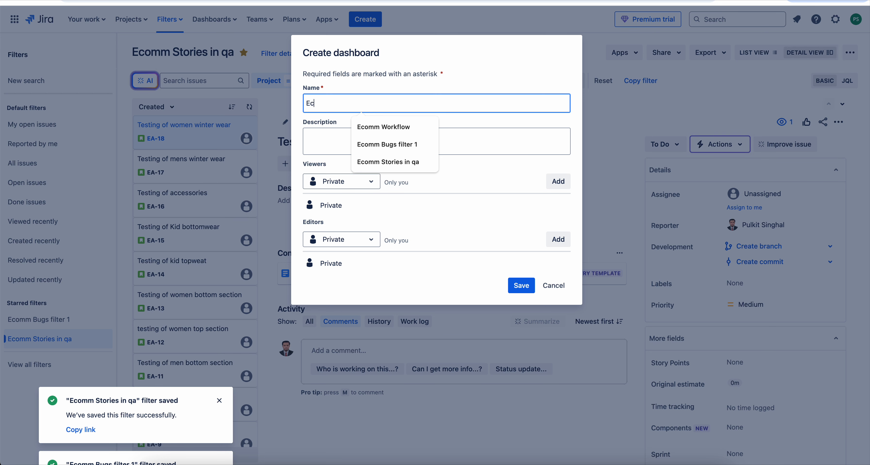
{"action": "type", "text": "omm Das"}
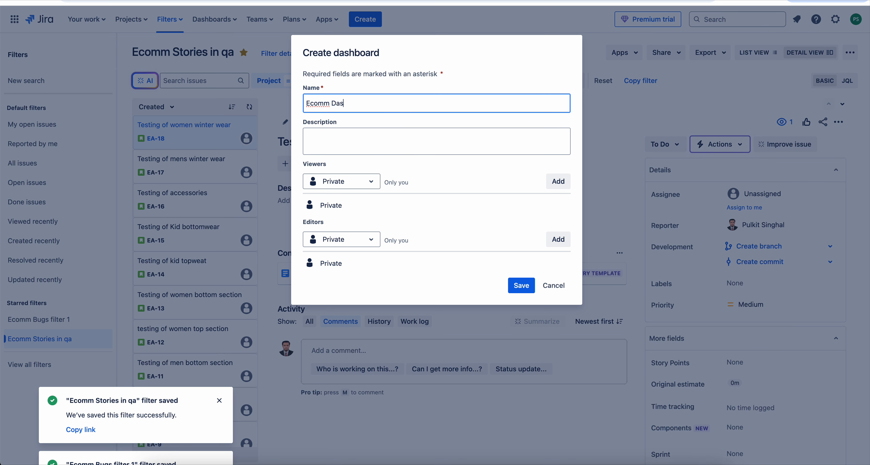
{"action": "type", "text": "hboard"}
Add My organization as the dashboard's viewers, leave the editors private, and save the new dashboard
{"action": "left_click", "coordinate": [371, 183]}
{"action": "left_click", "coordinate": [342, 243]}
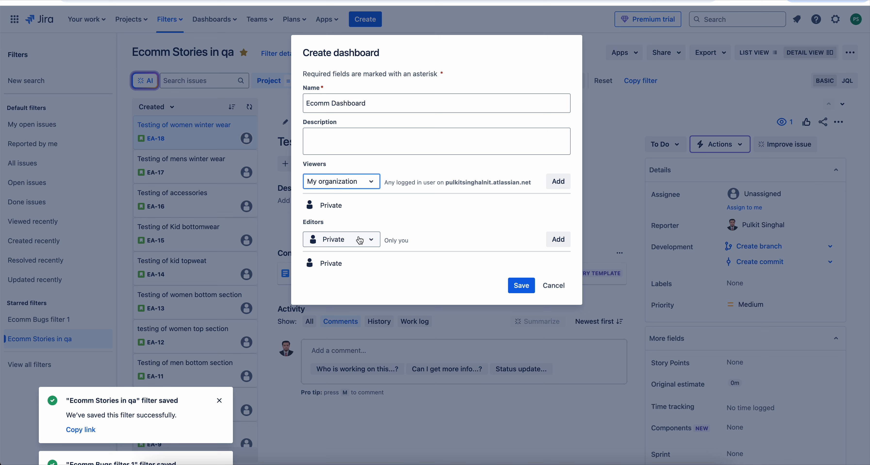
{"action": "left_click", "coordinate": [558, 181]}
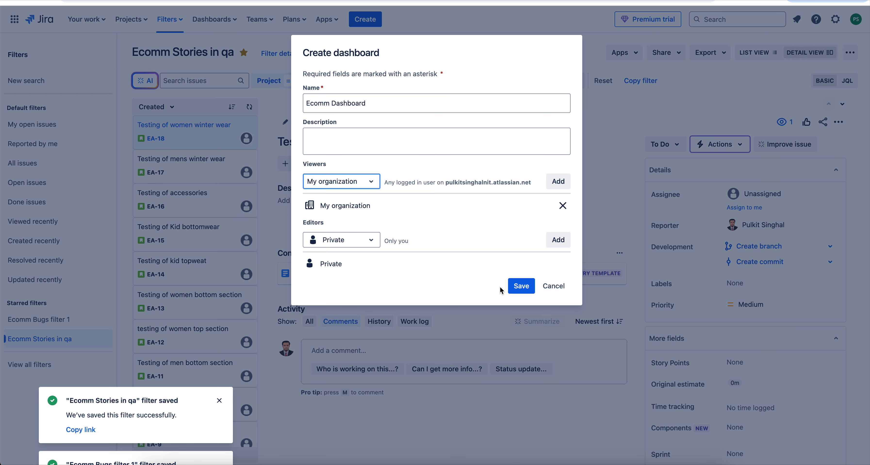
{"action": "left_click", "coordinate": [515, 290]}
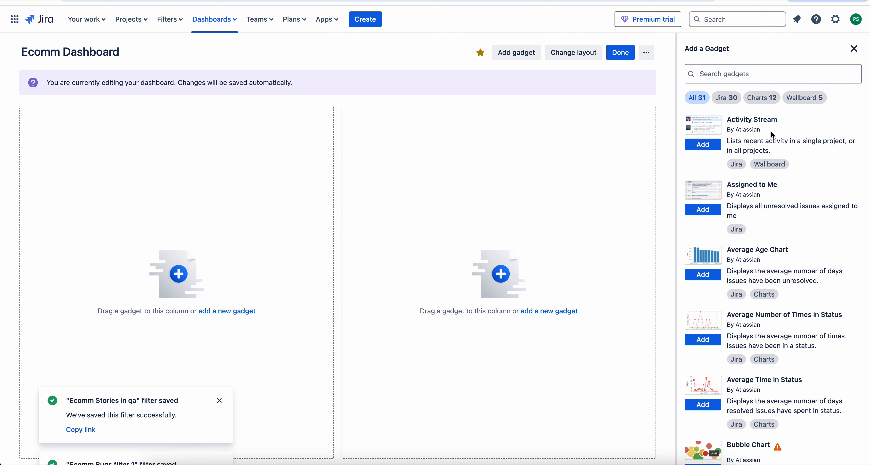
Find the Pie Chart gadget by searching for pie, add it to the dashboard, and close the gadget list
{"action": "scroll", "coordinate": [777, 264], "scroll_direction": "down", "scroll_amount": 7}
{"action": "scroll", "coordinate": [778, 265], "scroll_direction": "down", "scroll_amount": 8}
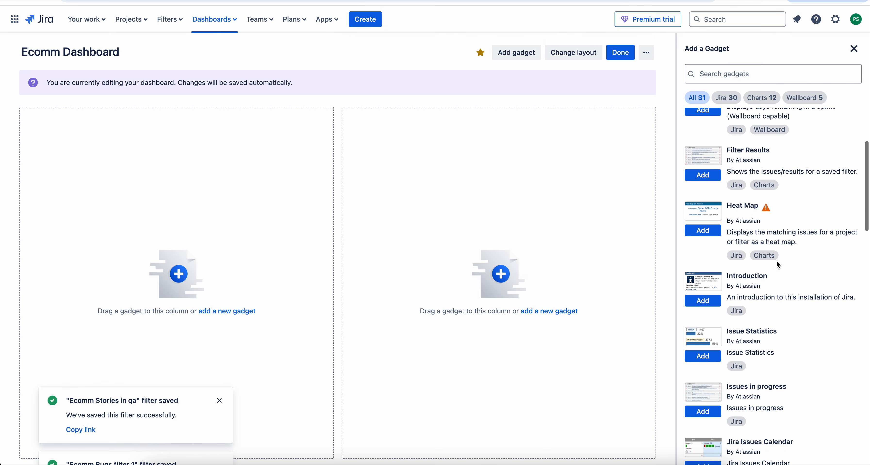
{"action": "scroll", "coordinate": [778, 264], "scroll_direction": "up", "scroll_amount": 5}
{"action": "scroll", "coordinate": [777, 262], "scroll_direction": "up", "scroll_amount": 5}
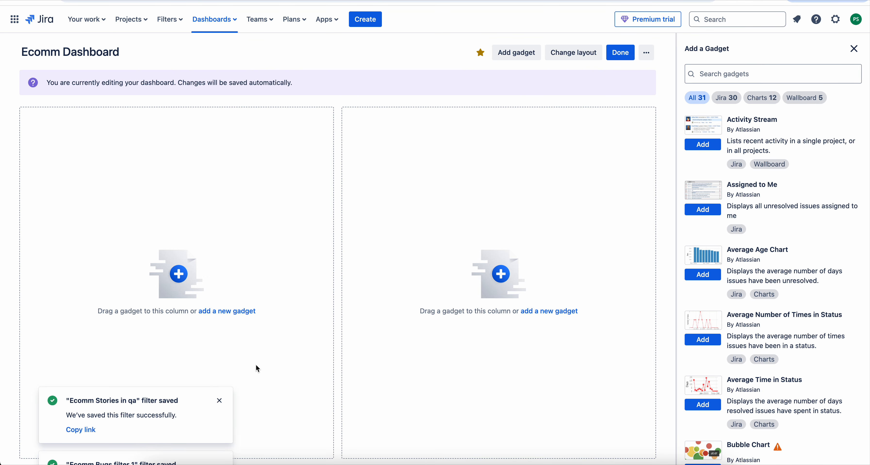
{"action": "left_click", "coordinate": [220, 402]}
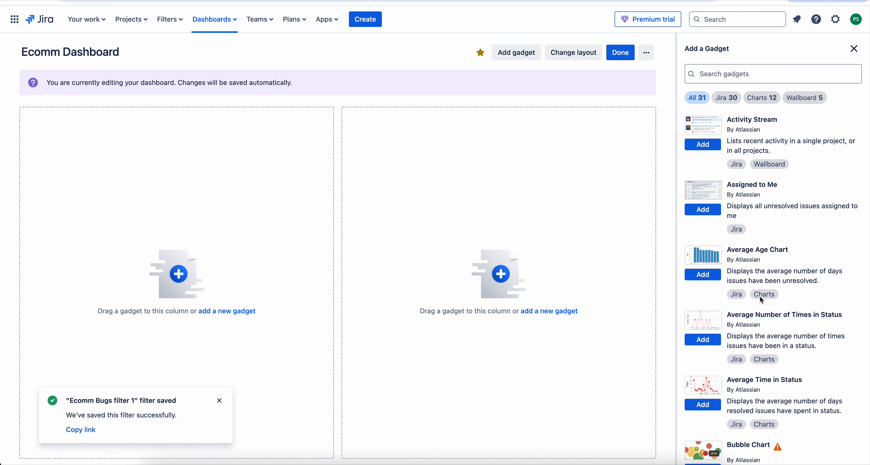
{"action": "left_click", "coordinate": [750, 71]}
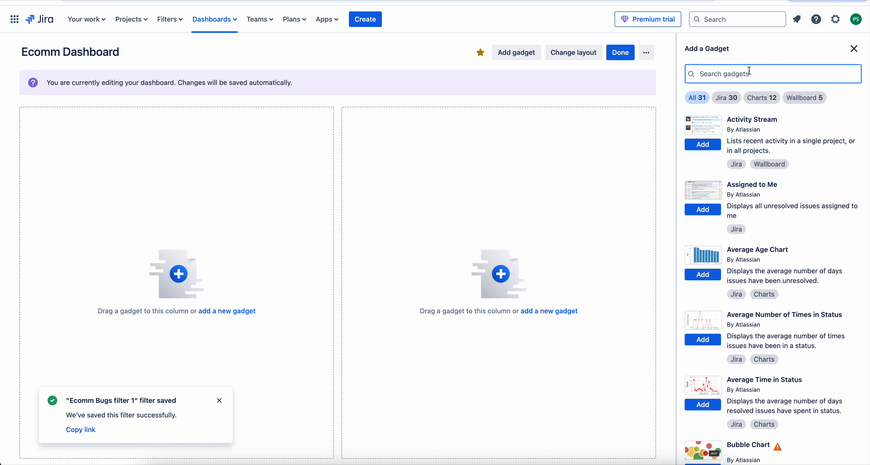
{"action": "type", "text": "pie"}
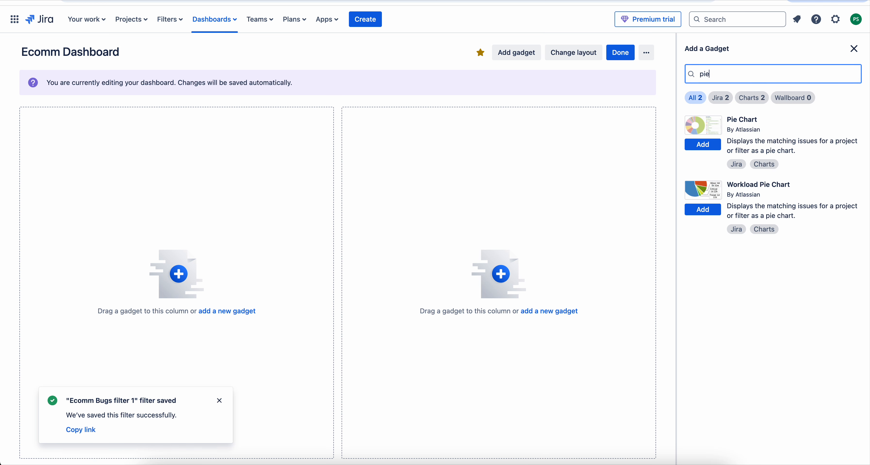
{"action": "left_click", "coordinate": [713, 148]}
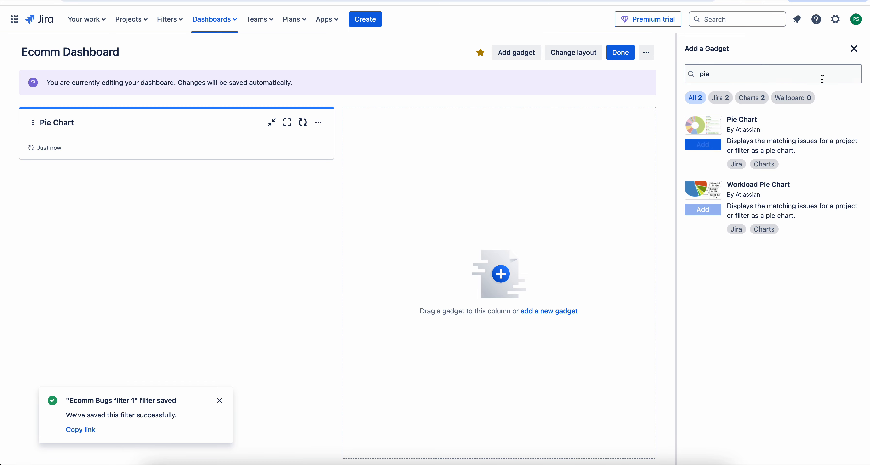
{"action": "left_click", "coordinate": [855, 49]}
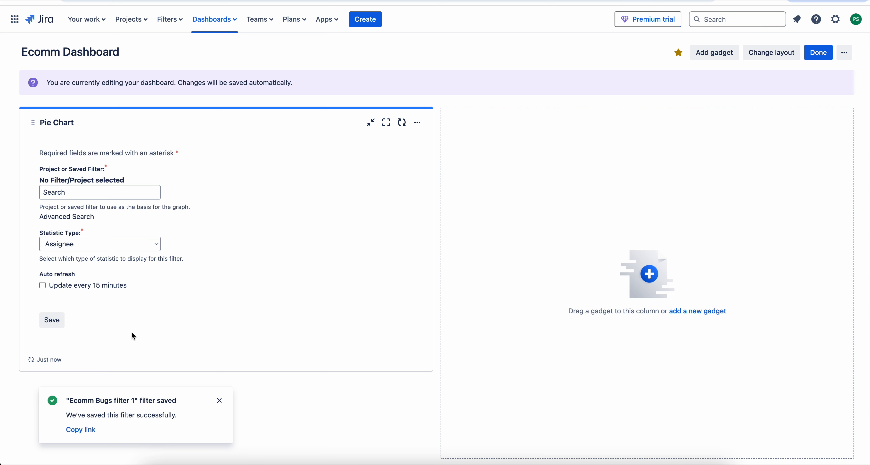
Choose the saved filter Ecomm Stories in qa as the basis of the Pie Chart gadget
{"action": "left_click", "coordinate": [96, 194]}
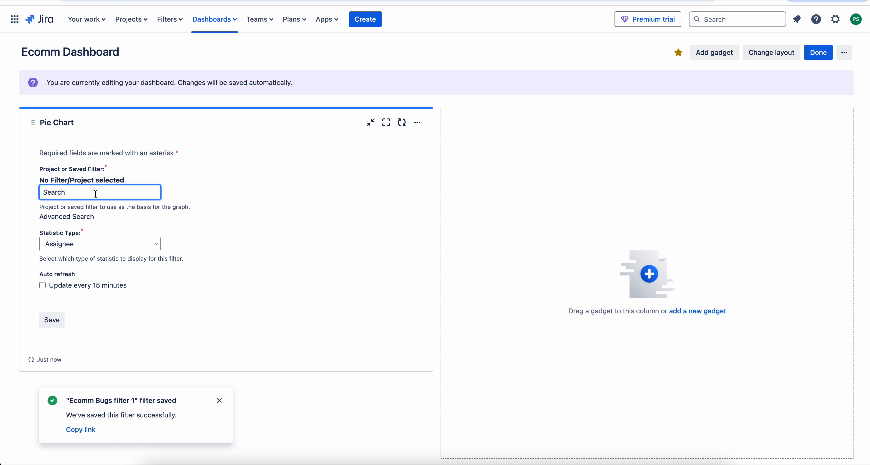
{"action": "type", "text": "ecomm"}
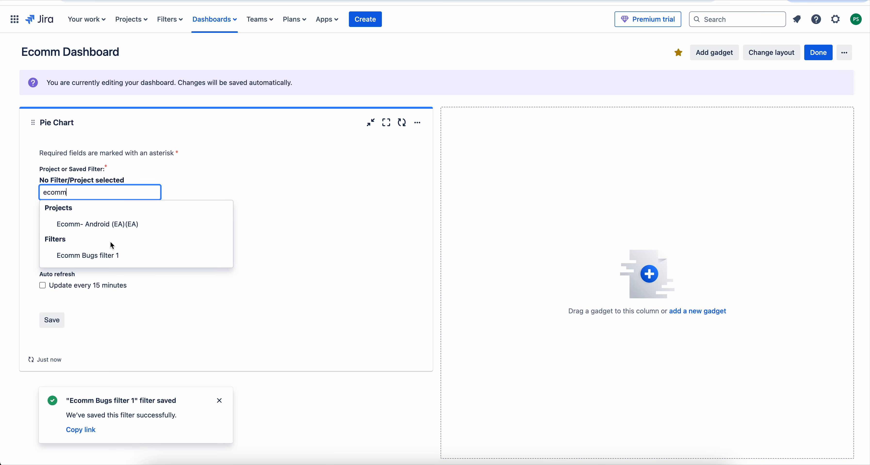
{"action": "type", "text": " st"}
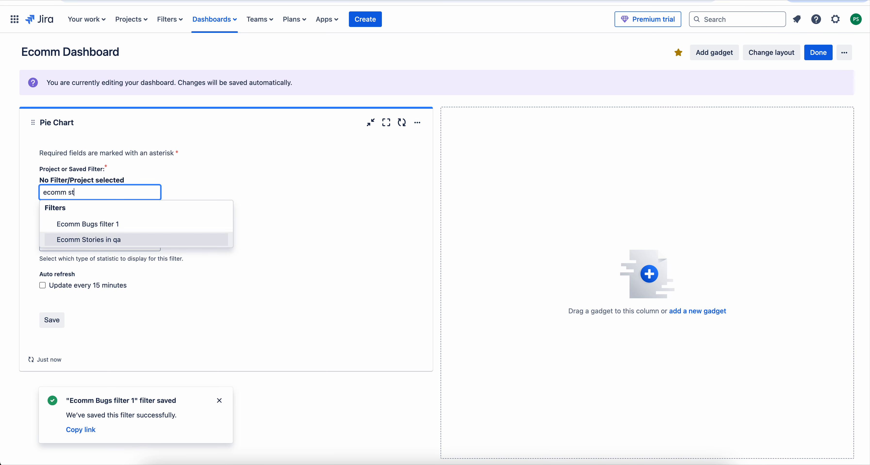
{"action": "left_click", "coordinate": [100, 240]}
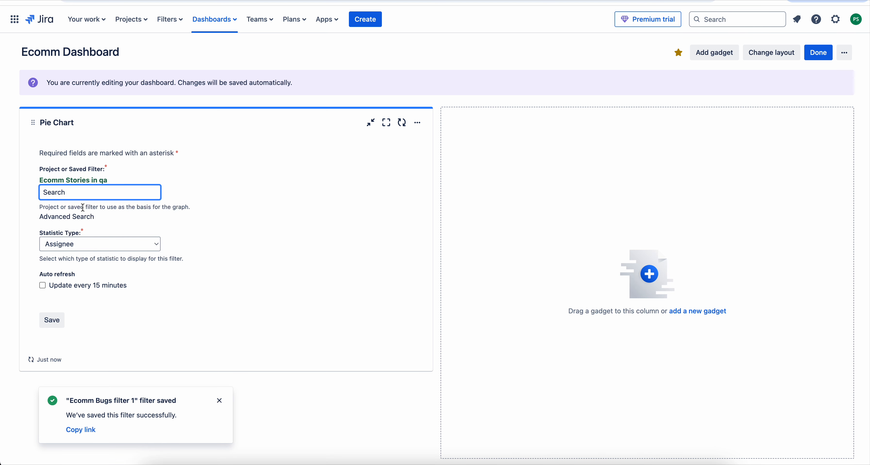
Set the pie chart's statistic type to Status, save the gadget configuration, and dismiss the remaining notification
{"action": "left_click", "coordinate": [142, 244]}
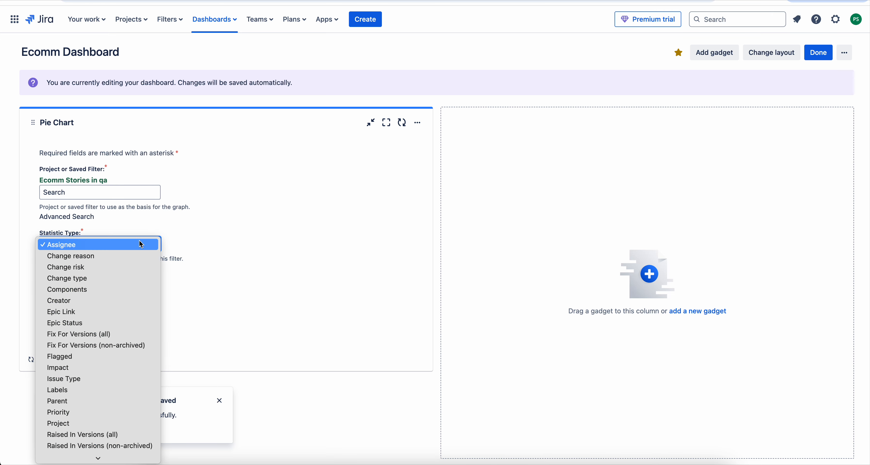
{"action": "scroll", "coordinate": [112, 342], "scroll_direction": "down", "scroll_amount": 2}
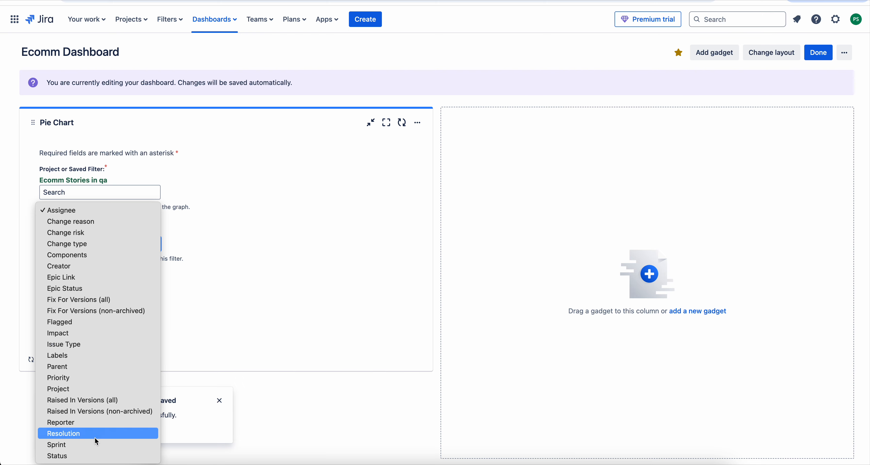
{"action": "left_click", "coordinate": [93, 453]}
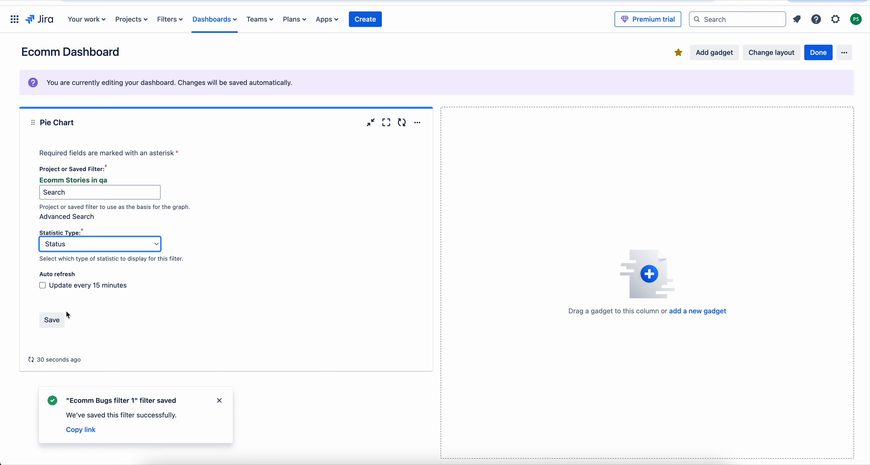
{"action": "left_click", "coordinate": [59, 322]}
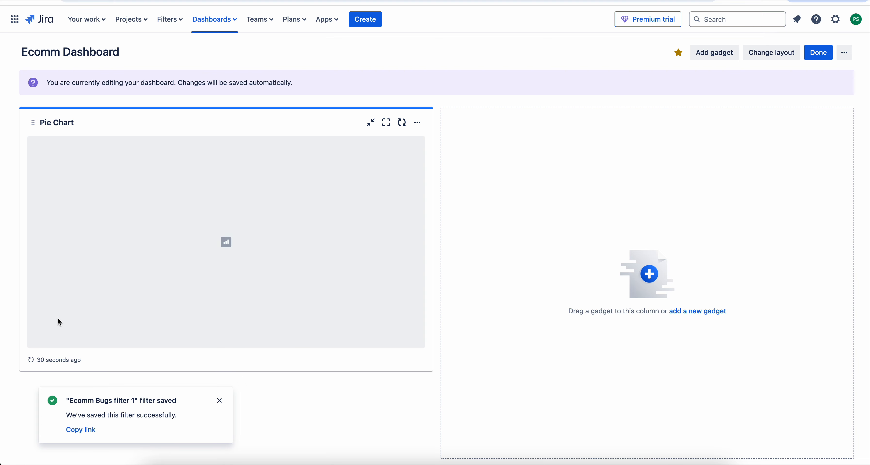
{"action": "left_click", "coordinate": [220, 402]}
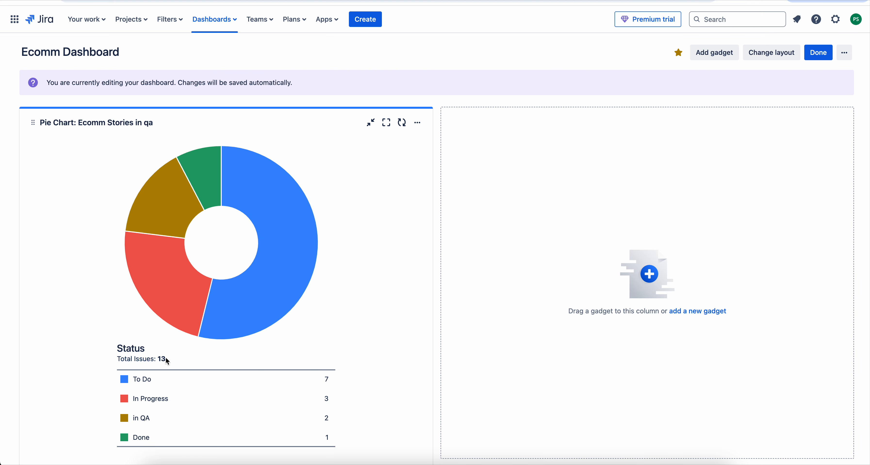
Look over the finished story pie chart and end editing of the dashboard
{"action": "scroll", "coordinate": [172, 339], "scroll_direction": "down", "scroll_amount": 1}
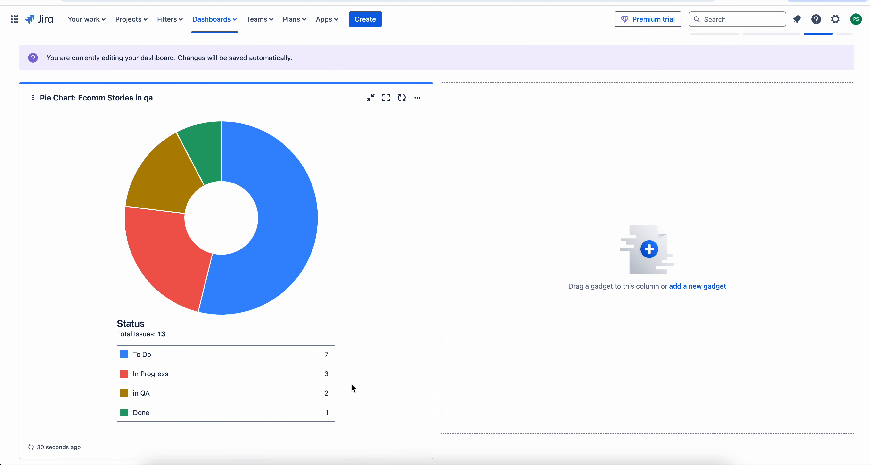
{"action": "scroll", "coordinate": [383, 332], "scroll_direction": "up", "scroll_amount": 1}
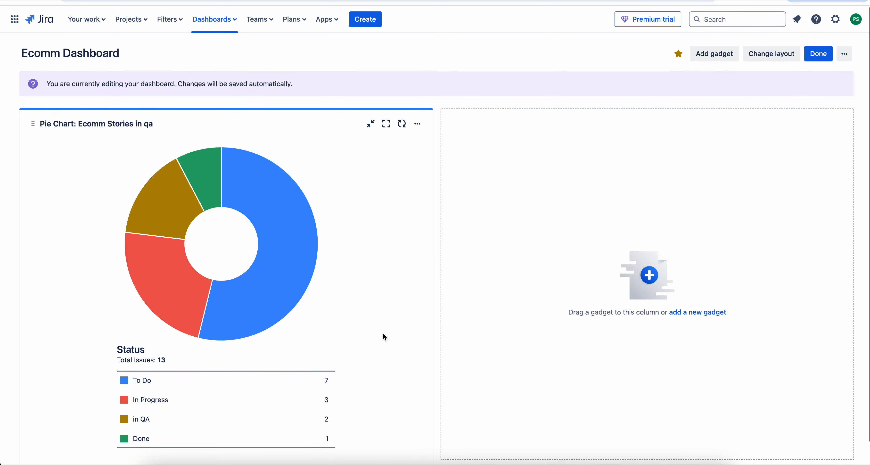
{"action": "left_click", "coordinate": [817, 53]}
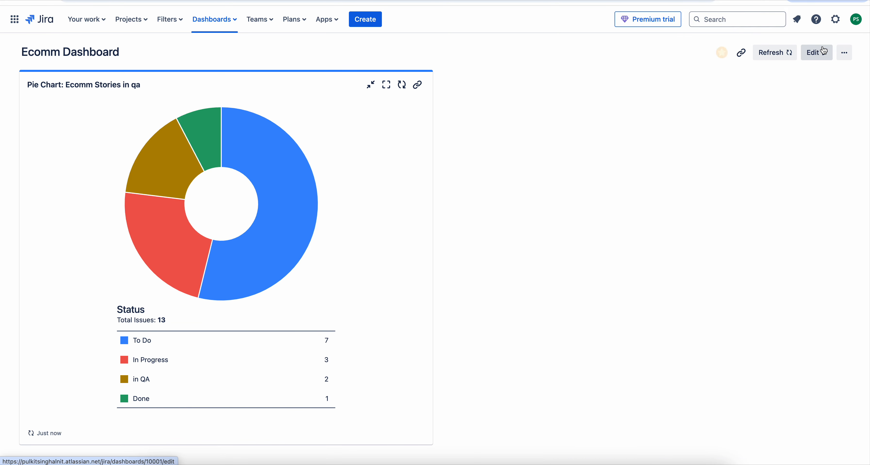
Reopen the dashboard for editing, change the pie chart's statistic type to Priority, and save the gadget configuration
{"action": "mouse_move", "coordinate": [286, 188]}
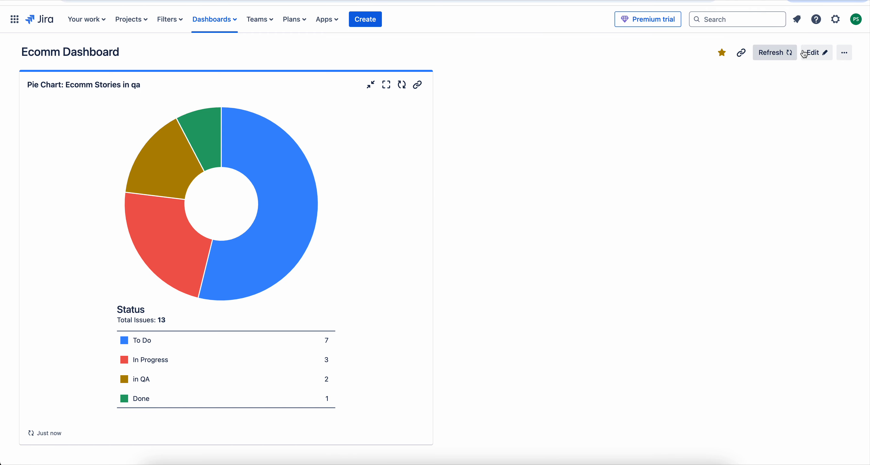
{"action": "left_click", "coordinate": [817, 53]}
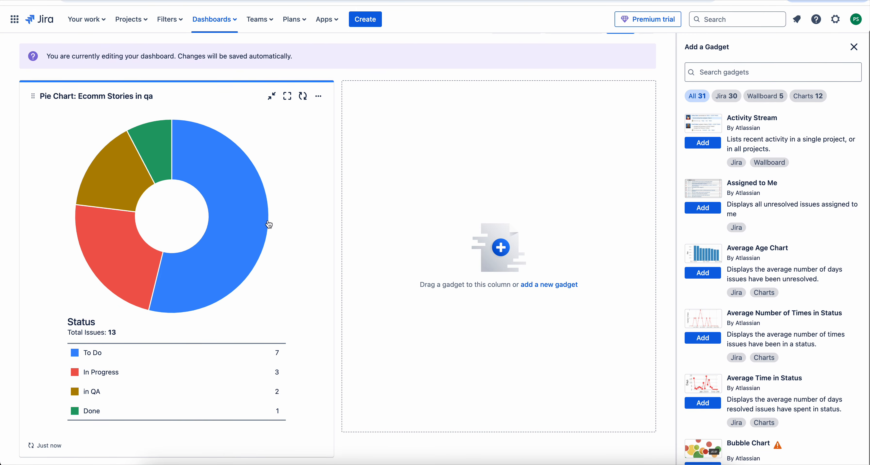
{"action": "left_click", "coordinate": [319, 123]}
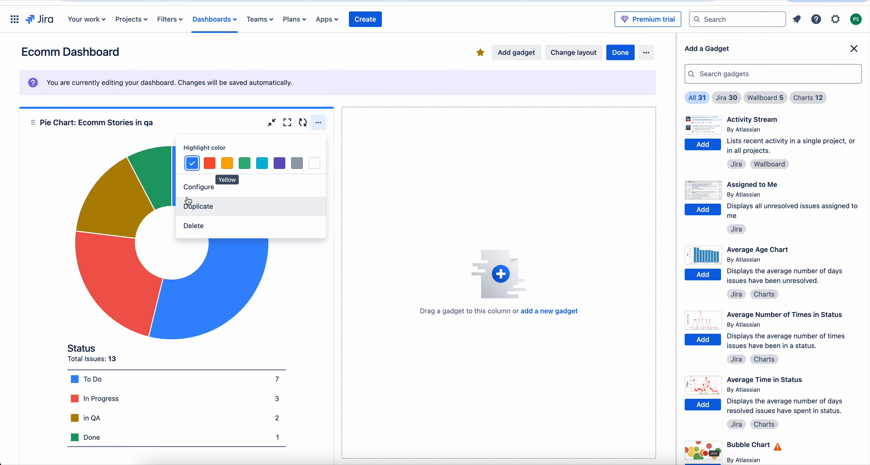
{"action": "left_click", "coordinate": [199, 188]}
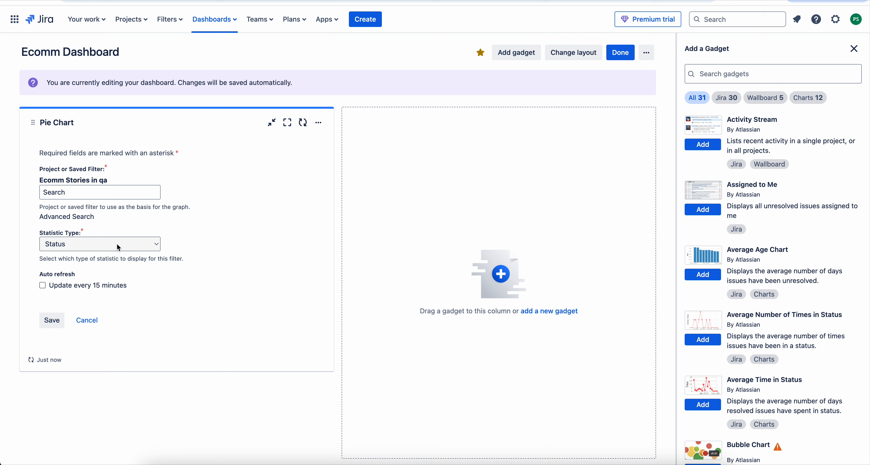
{"action": "left_click", "coordinate": [118, 244]}
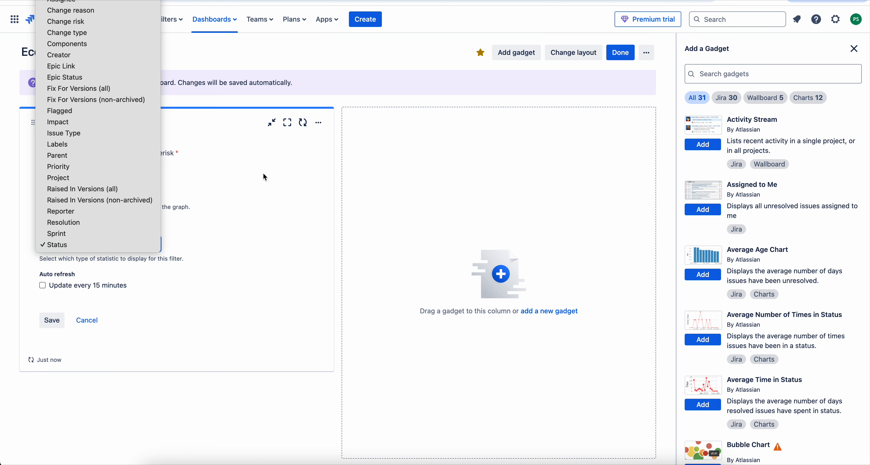
{"action": "left_click", "coordinate": [66, 171]}
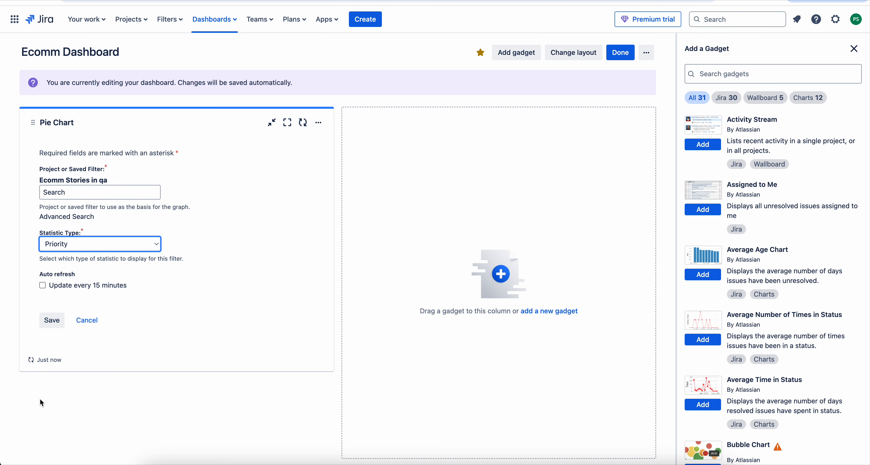
{"action": "left_click", "coordinate": [49, 328]}
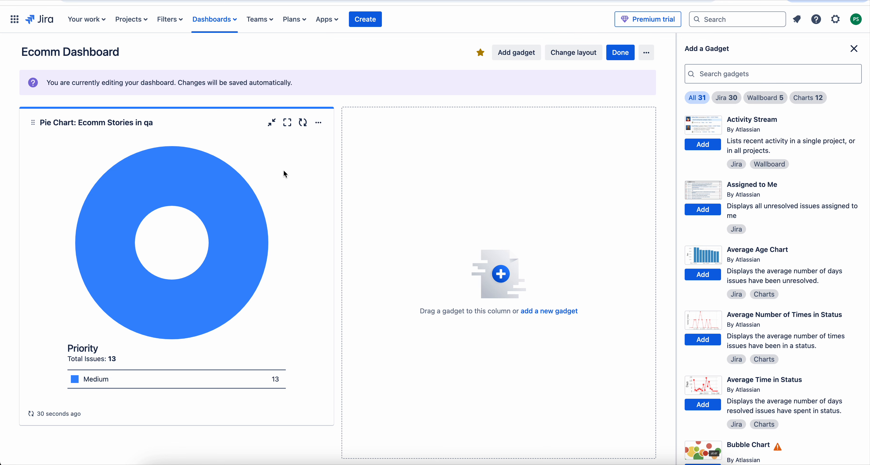
Reconfigure the pie chart gadget with Status as its statistic type and save it
{"action": "left_click", "coordinate": [318, 123]}
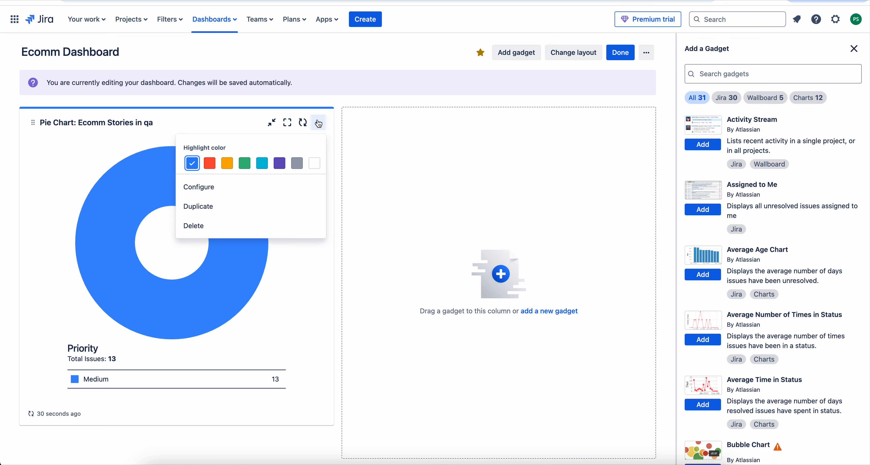
{"action": "left_click", "coordinate": [213, 187]}
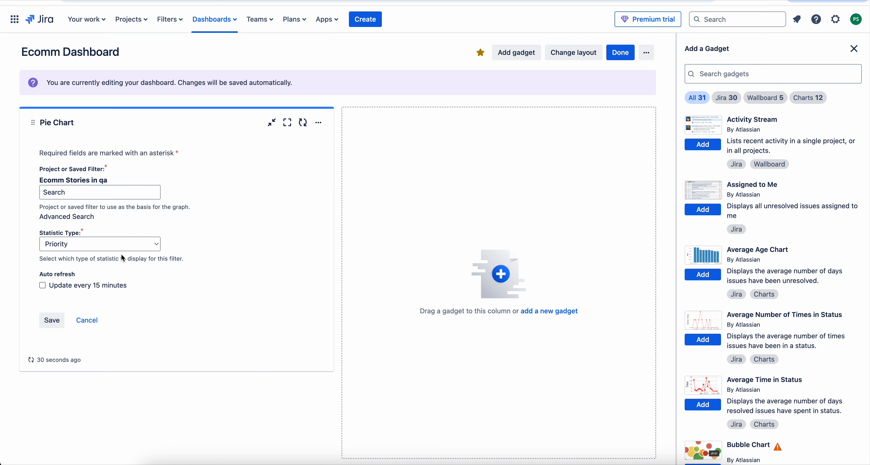
{"action": "left_click", "coordinate": [114, 244]}
{"action": "left_click", "coordinate": [95, 324]}
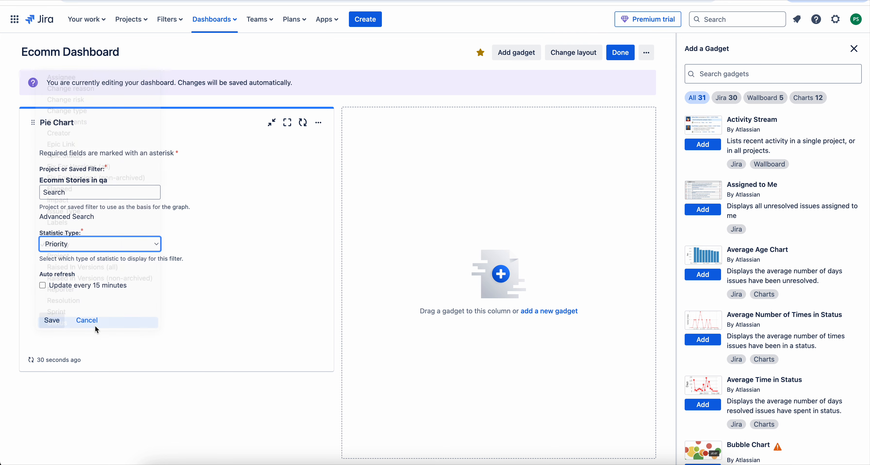
{"action": "left_click", "coordinate": [54, 322]}
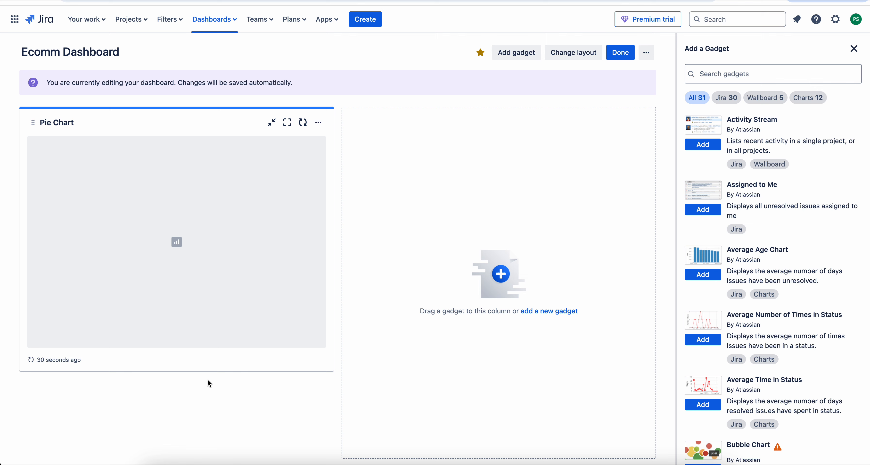
Check the slice percentages of the status pie chart and finish editing the dashboard
{"action": "scroll", "coordinate": [274, 311], "scroll_direction": "down", "scroll_amount": 2}
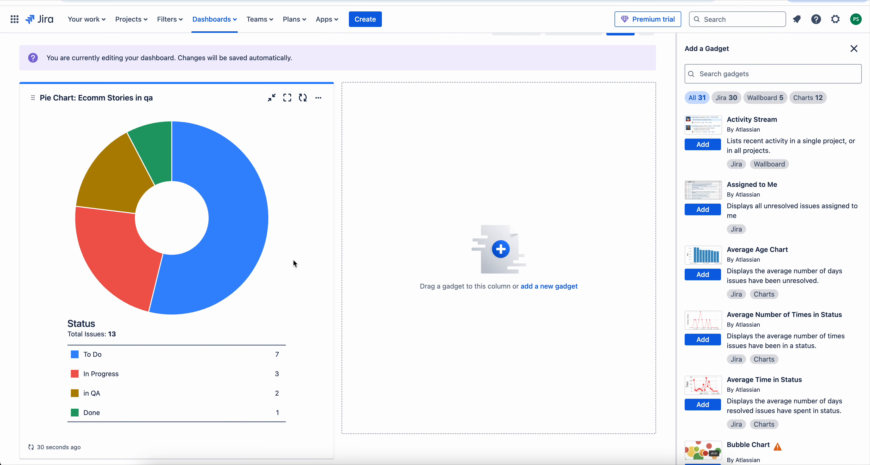
{"action": "mouse_move", "coordinate": [242, 245]}
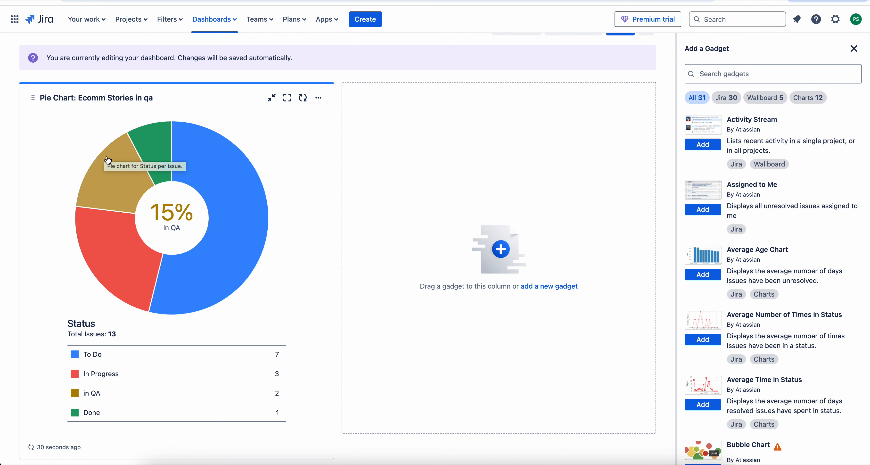
{"action": "mouse_move", "coordinate": [141, 141]}
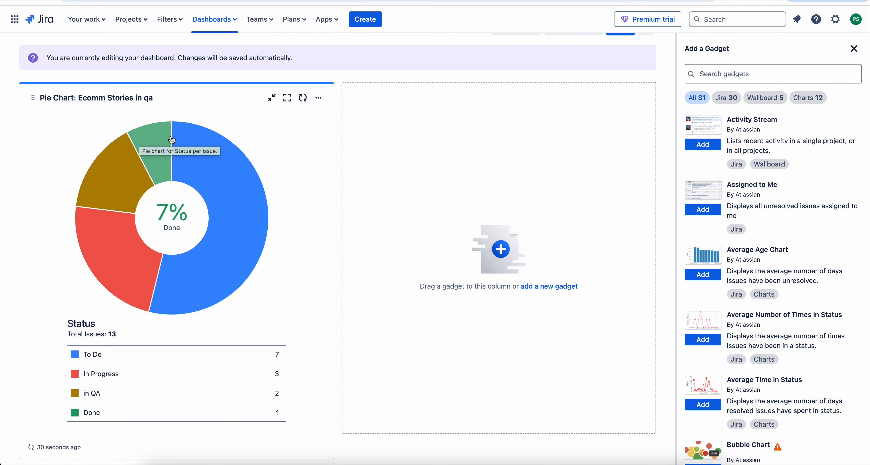
{"action": "scroll", "coordinate": [469, 182], "scroll_direction": "up", "scroll_amount": 1}
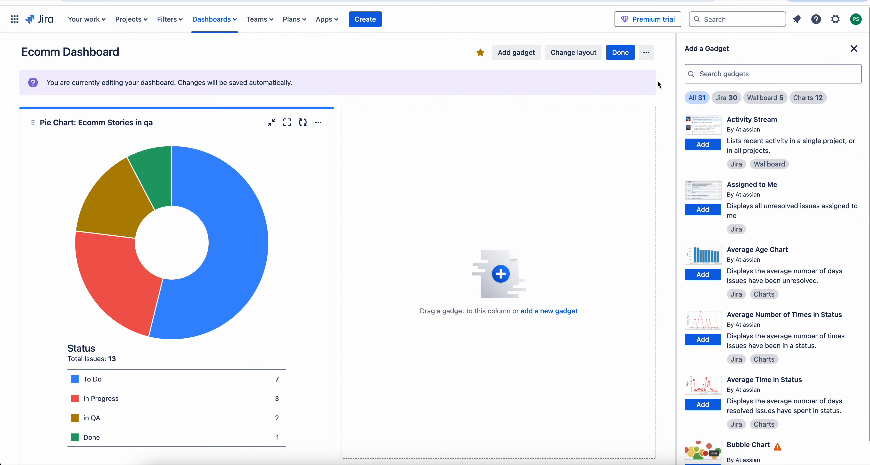
{"action": "left_click", "coordinate": [621, 52]}
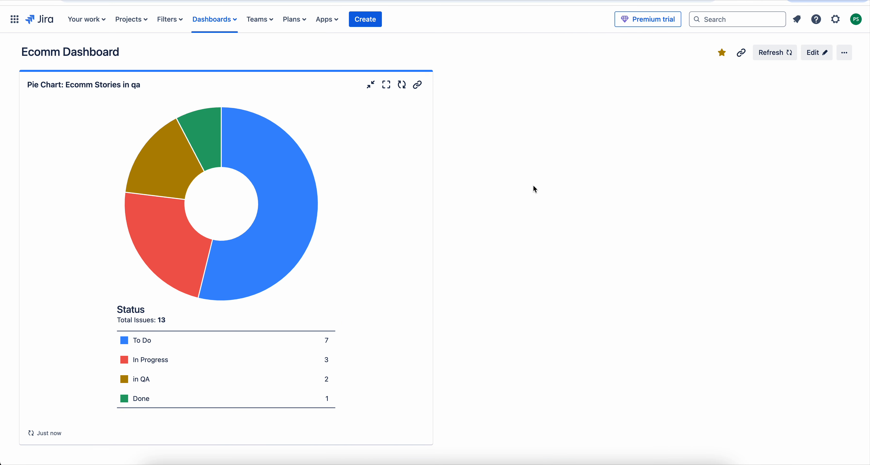